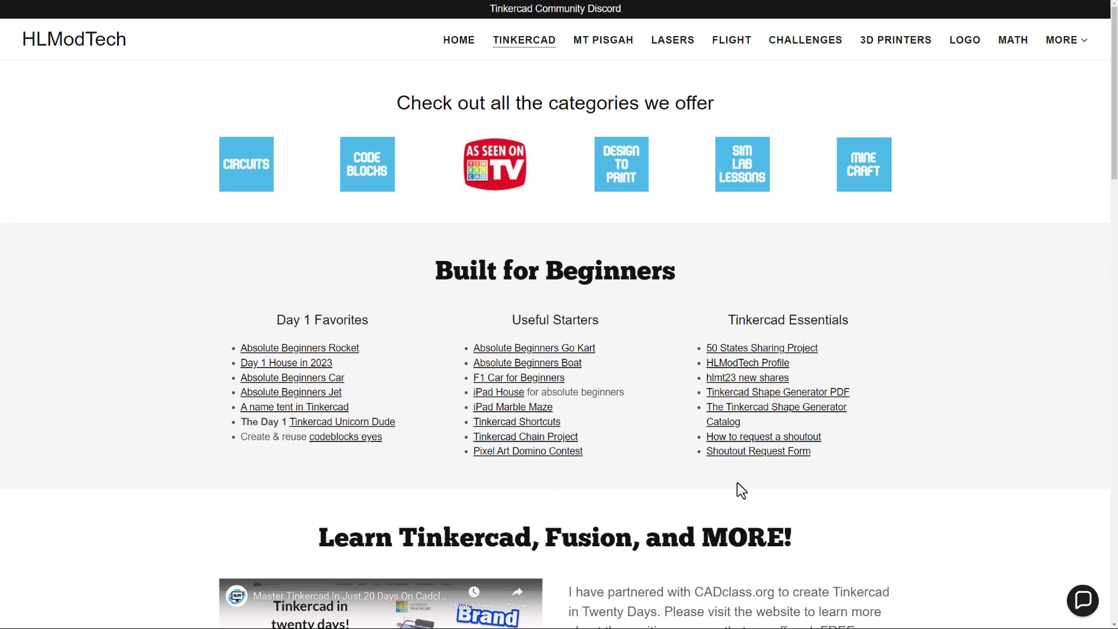
Step: Scroll the HLModTech Tinkercad page and follow the hlmt23 new shares gallery link
scroll(837, 494, down, 3)
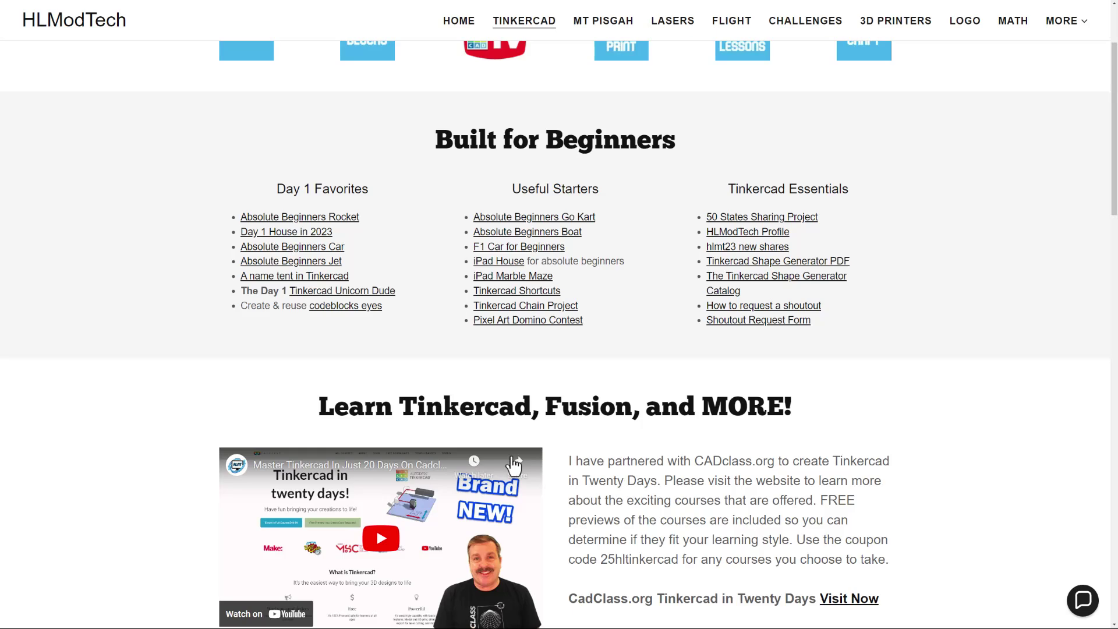
scroll(799, 460, down, 2)
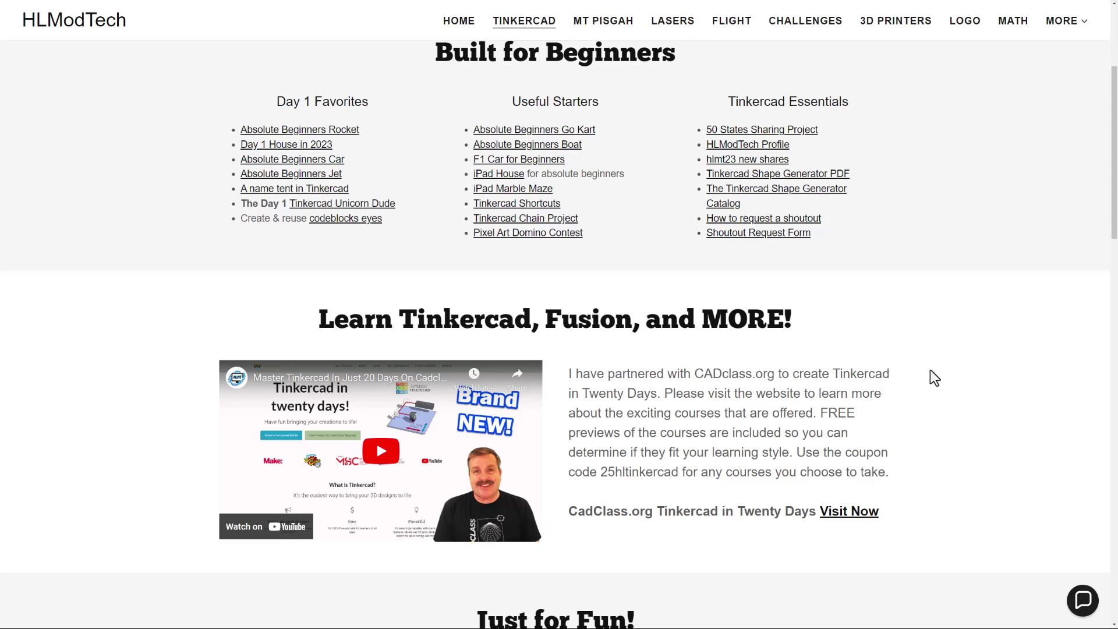
scroll(933, 378, up, 3)
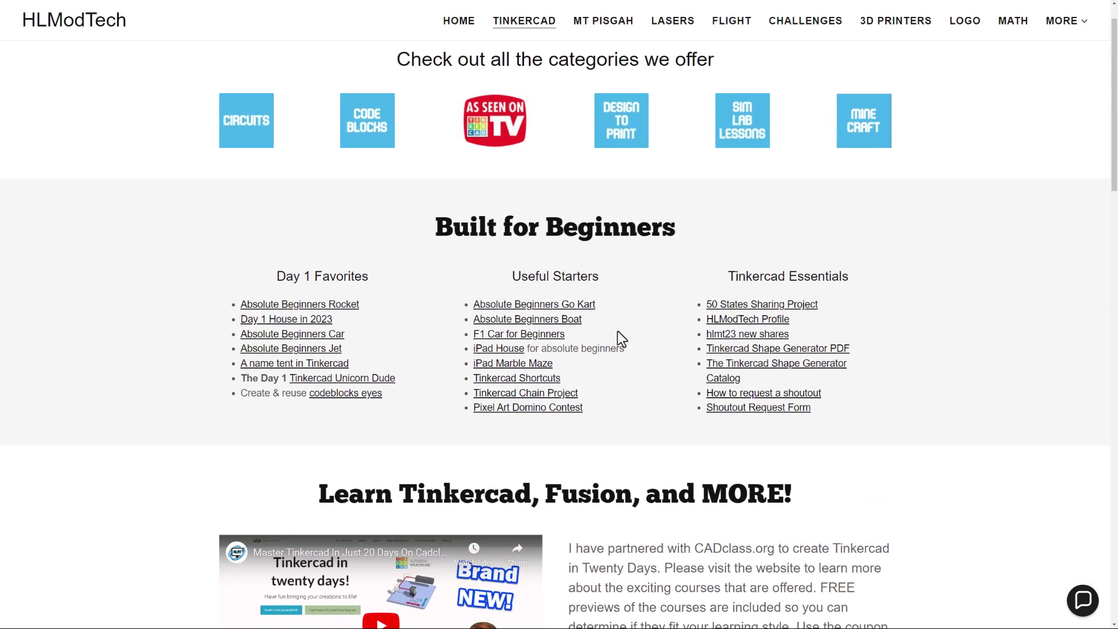
click(747, 334)
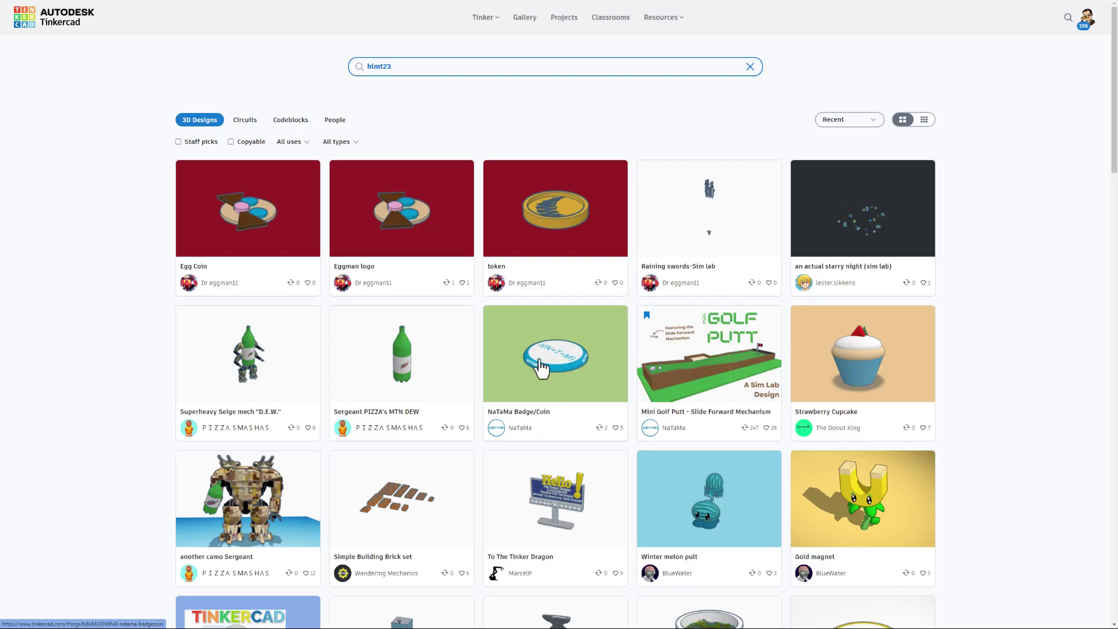
scroll(564, 355, down, 7)
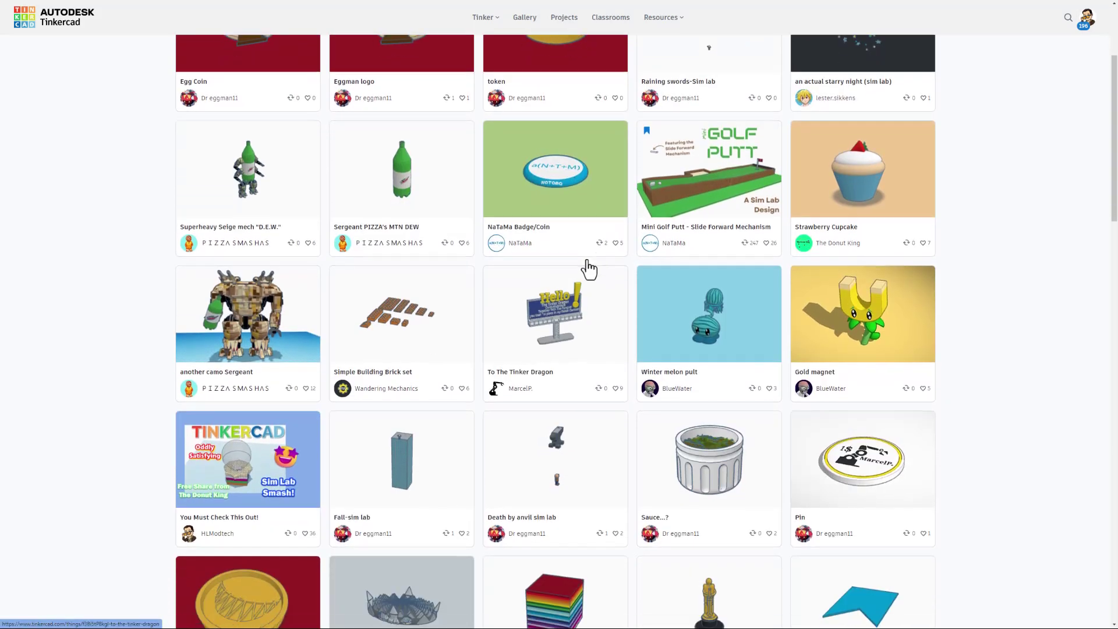
scroll(228, 453, up, 7)
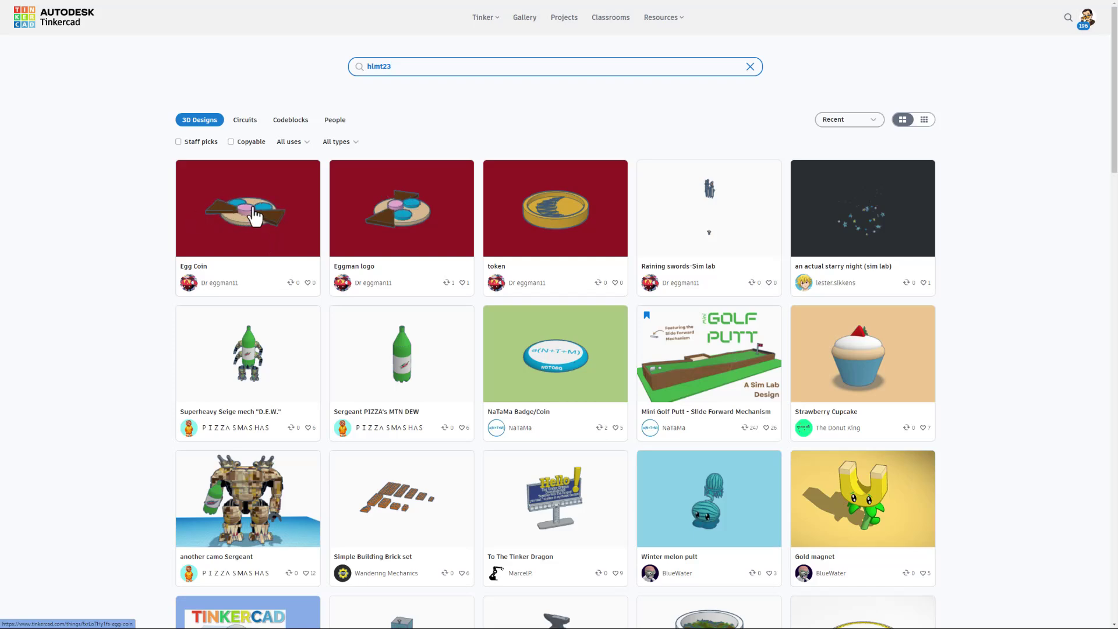
Step: React to Egg Coin with Awesome, A+ and open an editable copy with Copy and Tinker
click(254, 216)
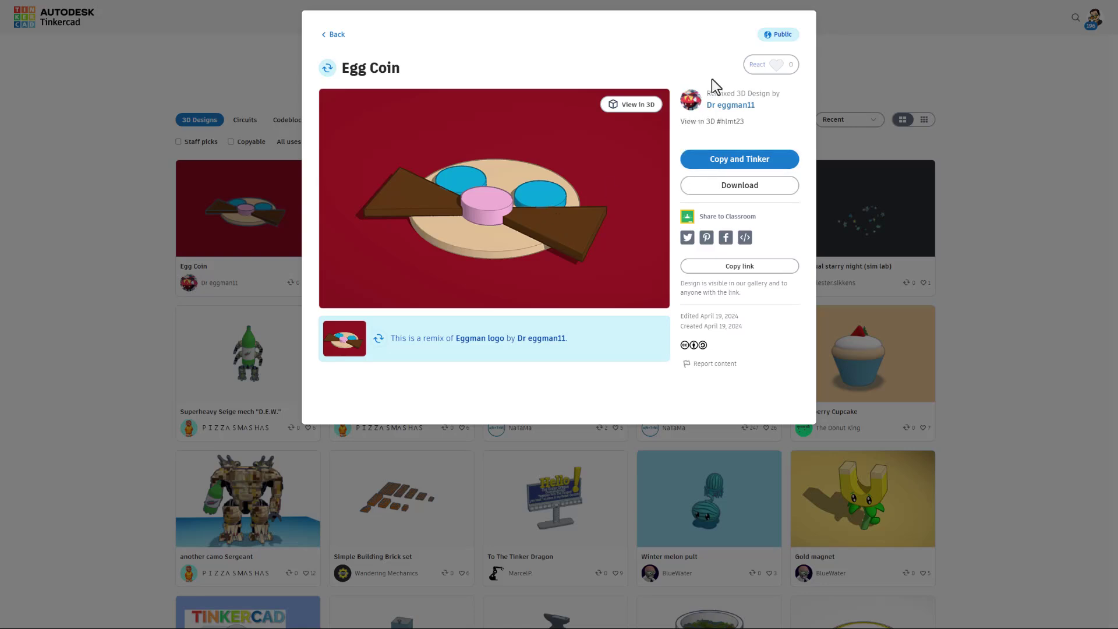
click(770, 66)
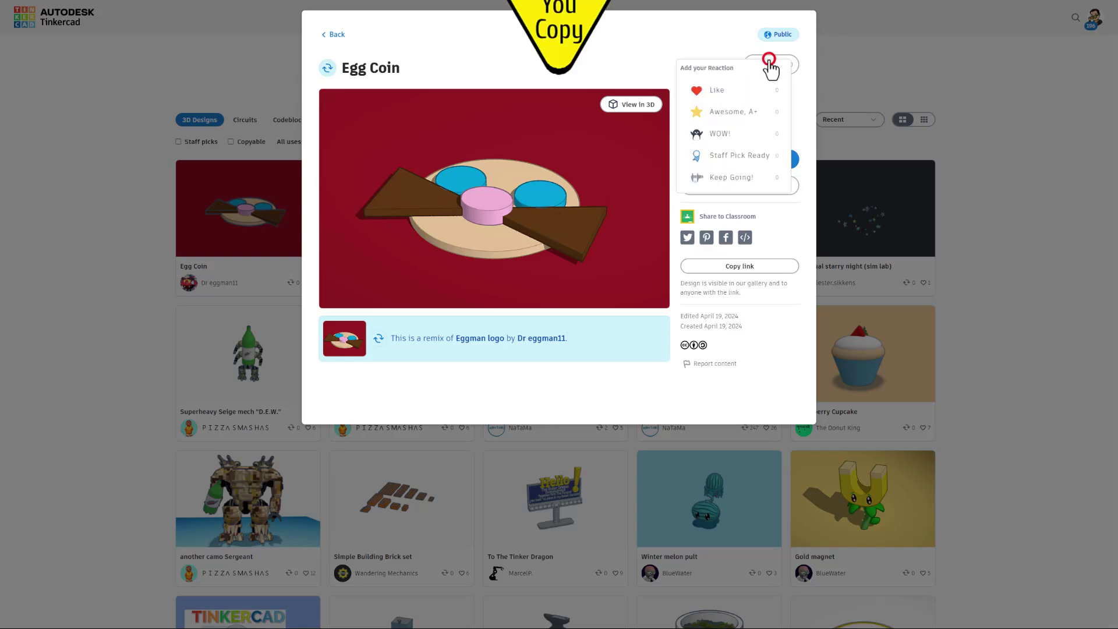
click(722, 114)
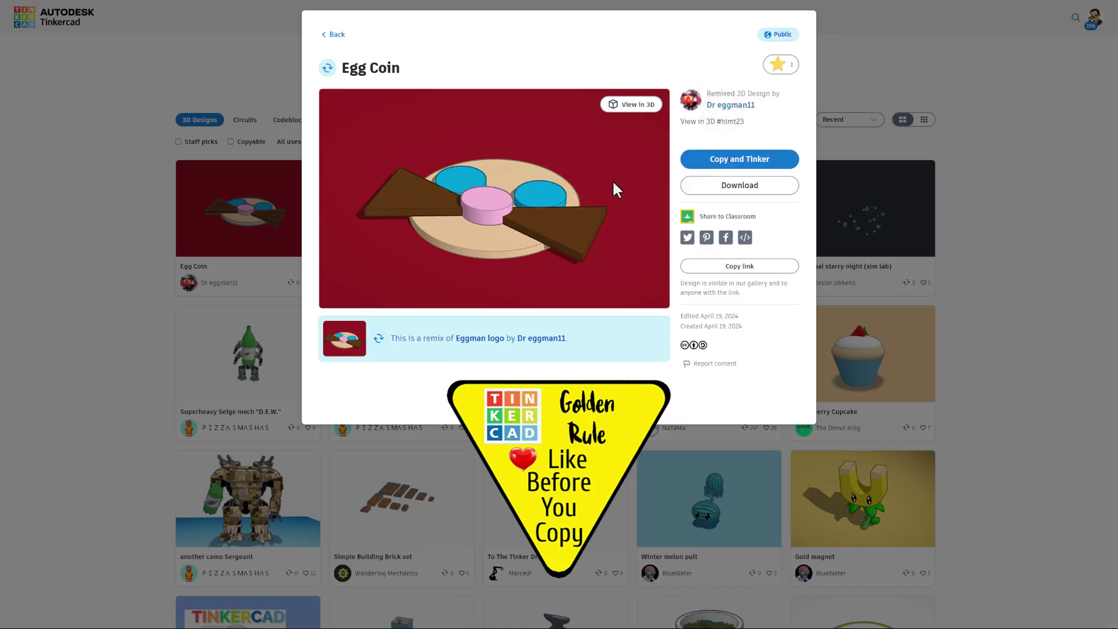
click(726, 159)
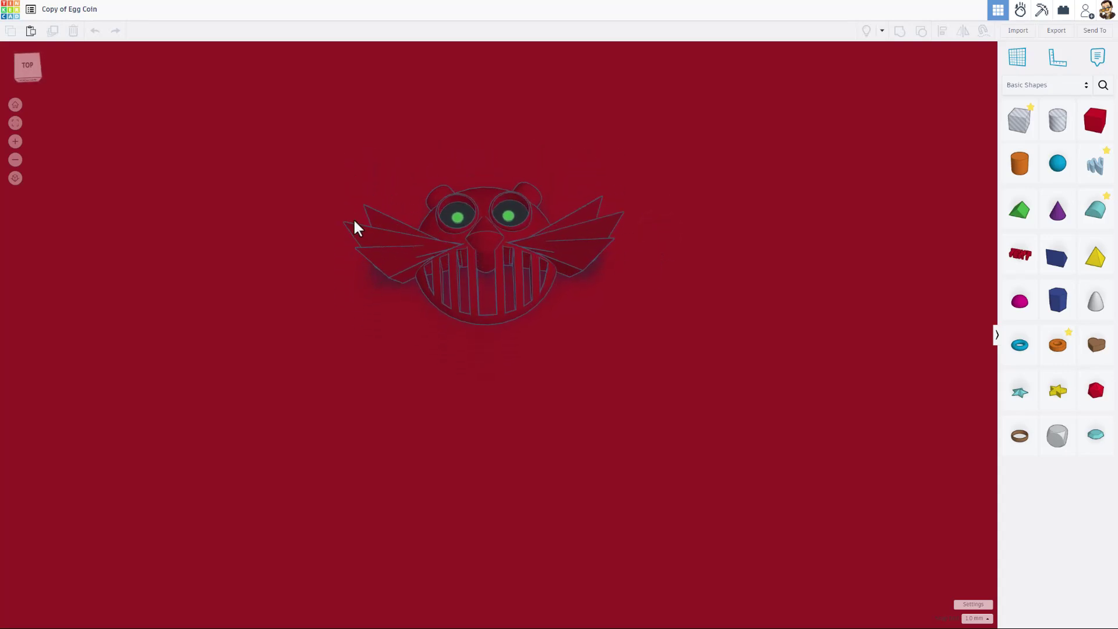
Step: Select all three egg-man face parts and save them as the custom shape 'EggMan' in Your Creations
click(349, 147)
drag(702, 369, 699, 368)
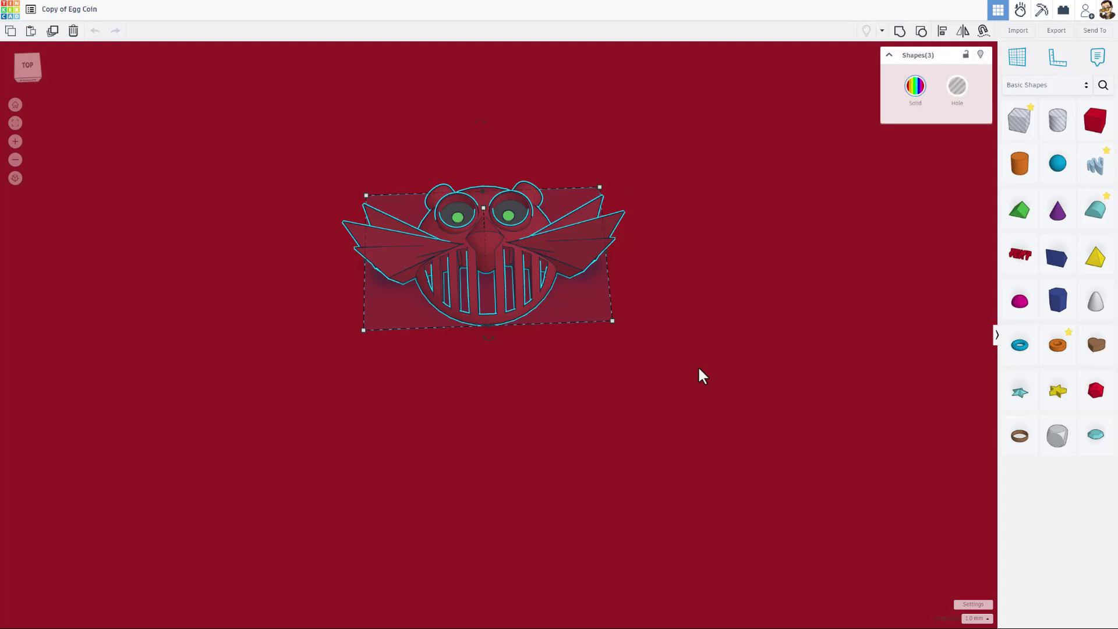
click(1041, 83)
click(1042, 75)
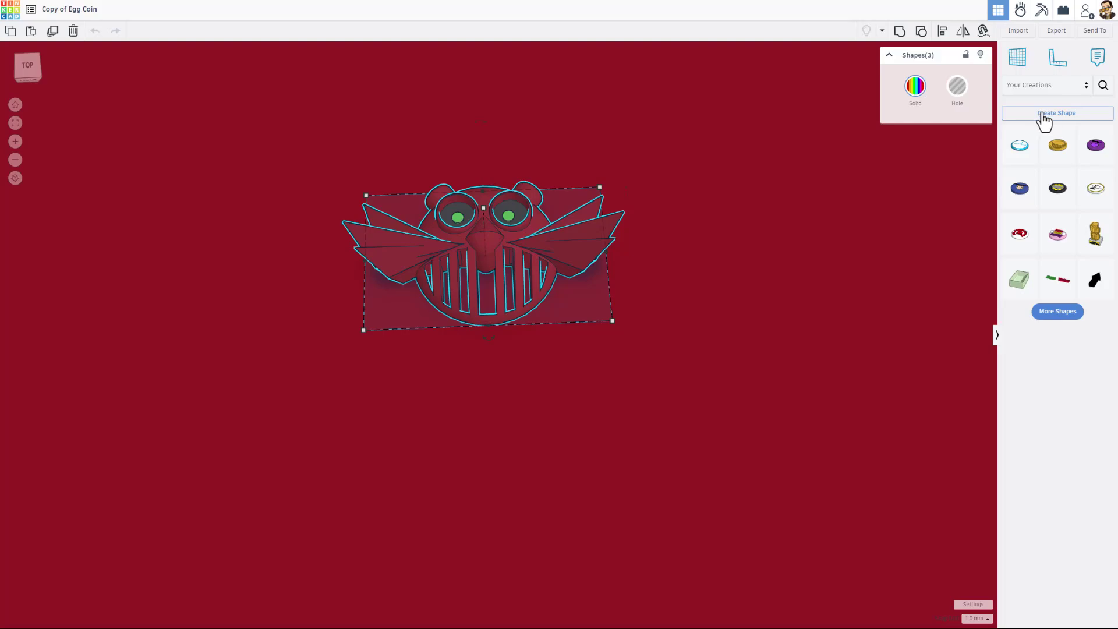
click(1042, 112)
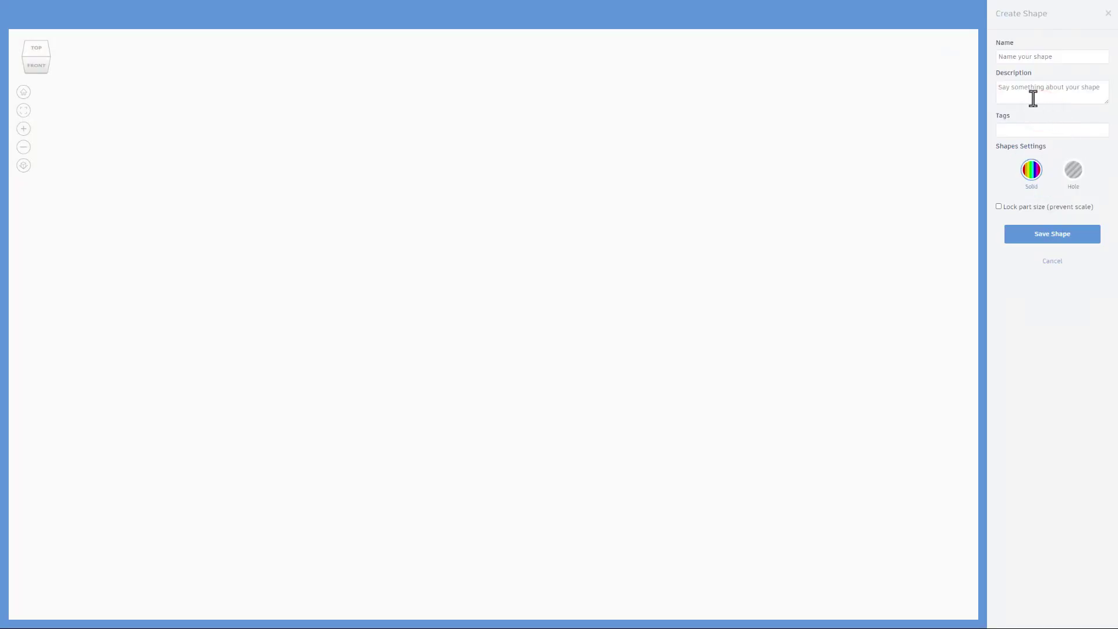
click(1053, 57)
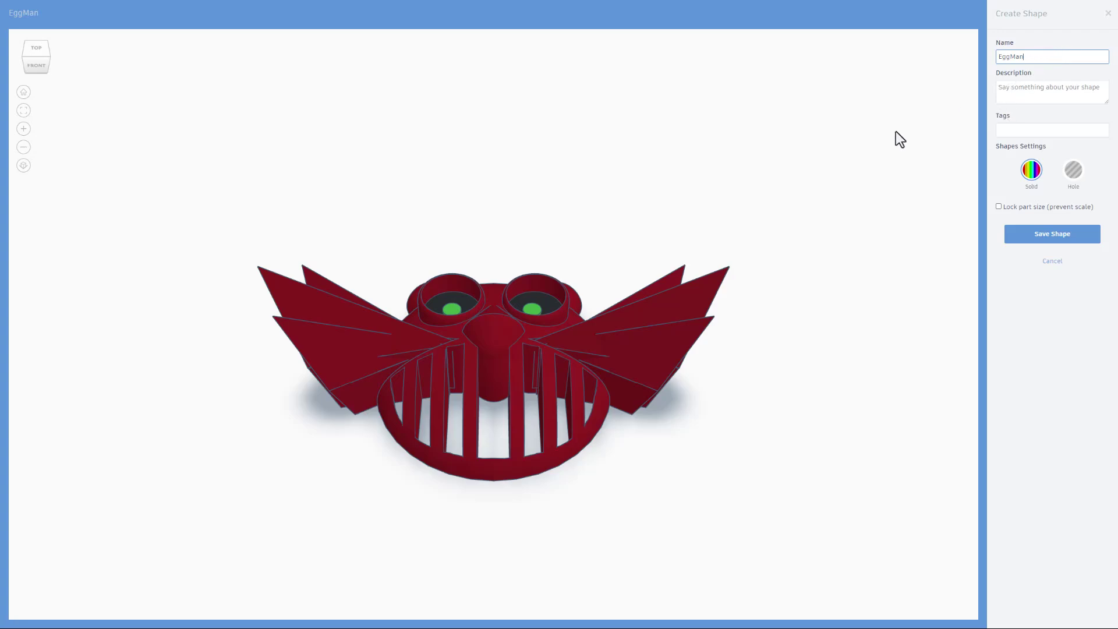
click(1032, 240)
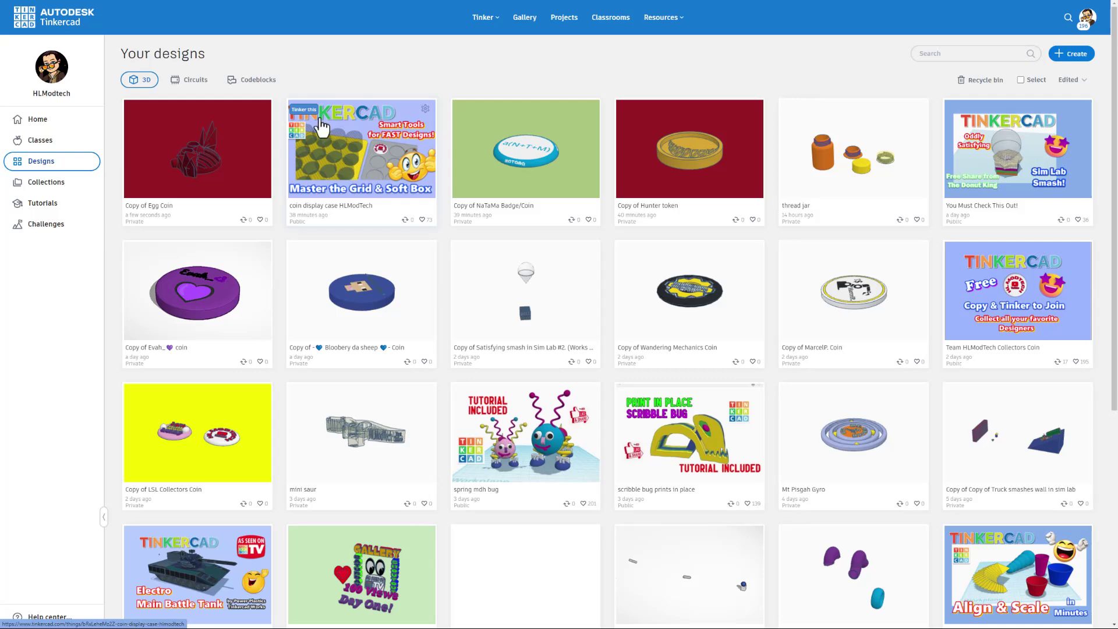
Step: Open the coin display case HLModTech details, view its reactions, and open it with Tinker this
click(352, 155)
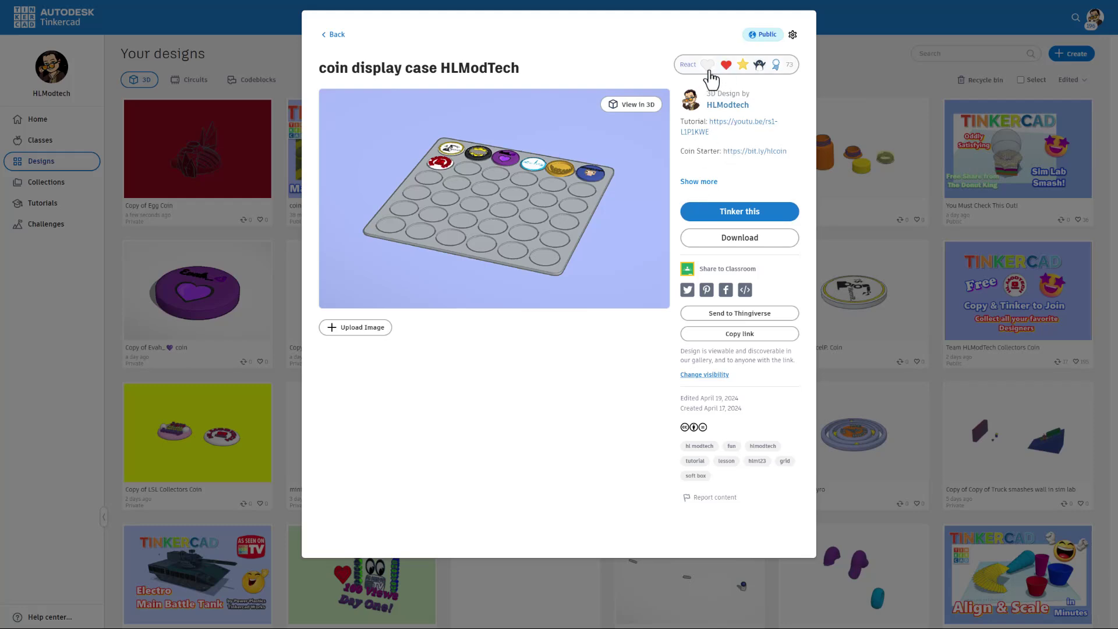
click(632, 60)
click(722, 215)
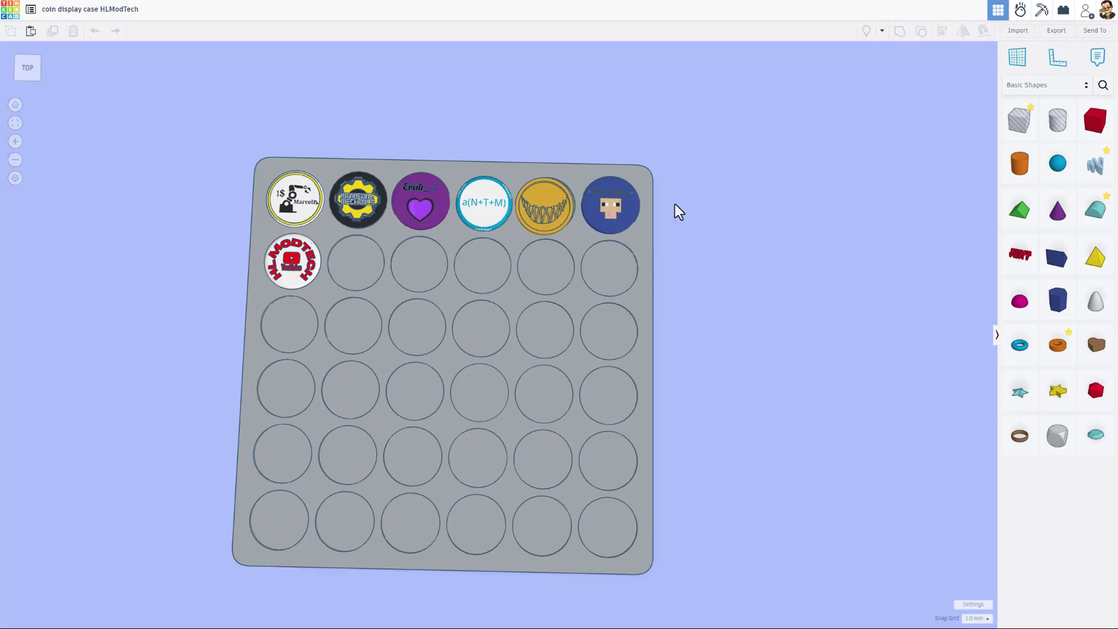
Step: Drag the saved EggMan shape onto the display case and shrink it proportionally to fit its slot
click(1028, 85)
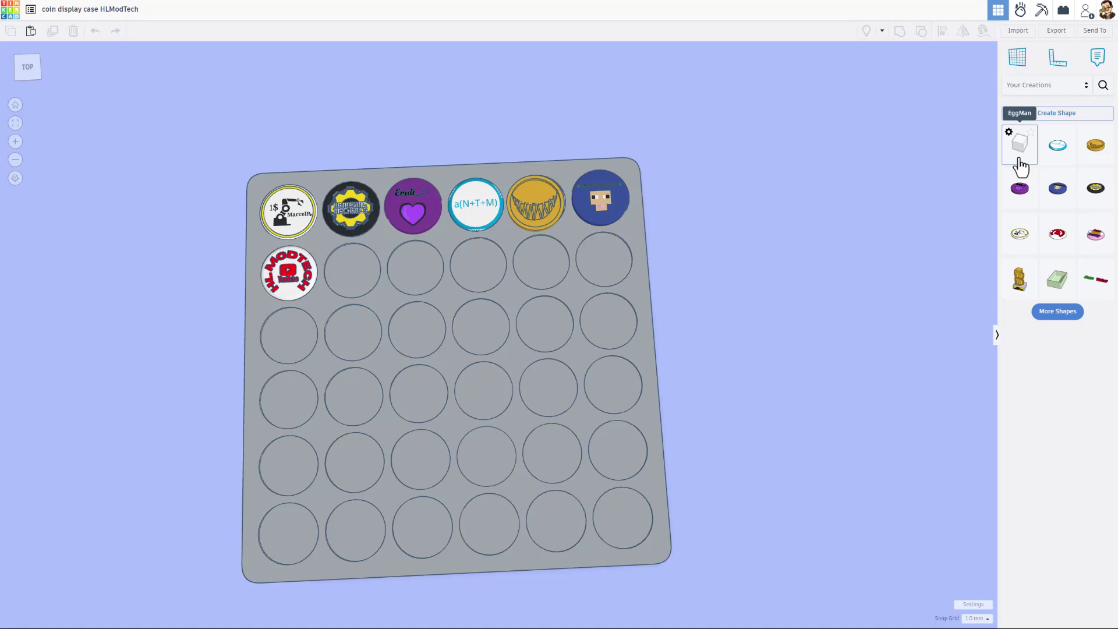
drag(1023, 160, 354, 260)
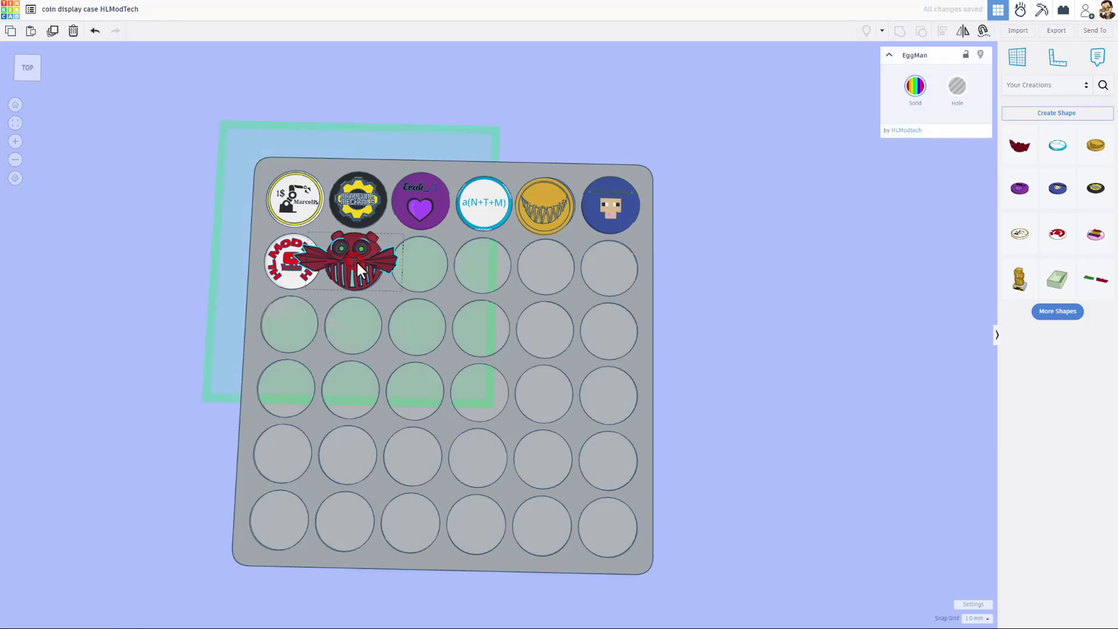
right_drag(710, 277, 716, 249)
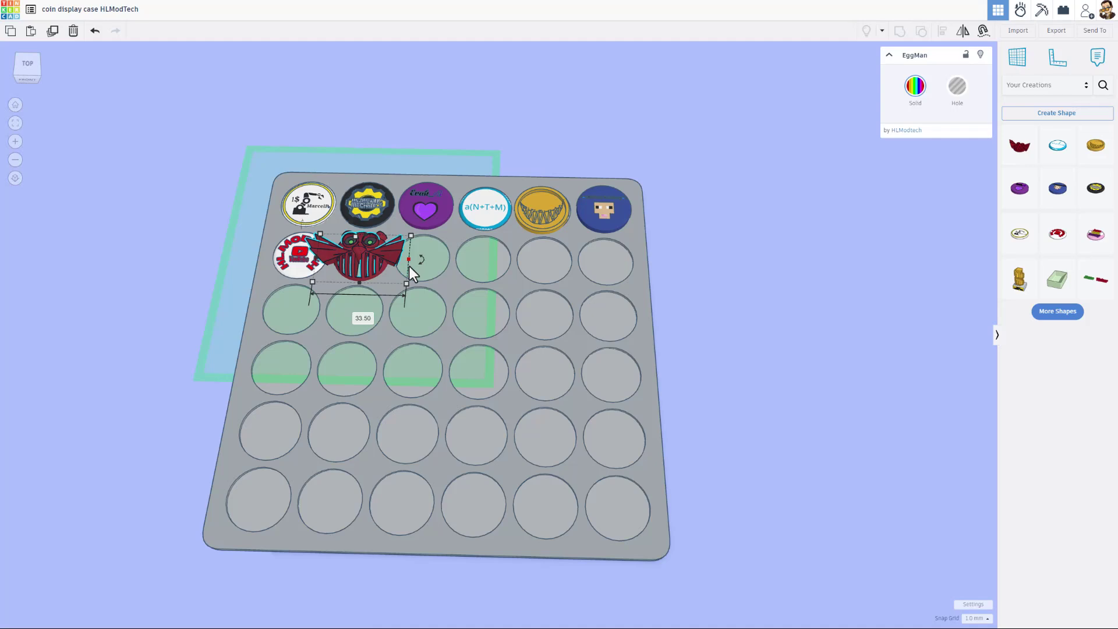
shift+drag(409, 283, 404, 285)
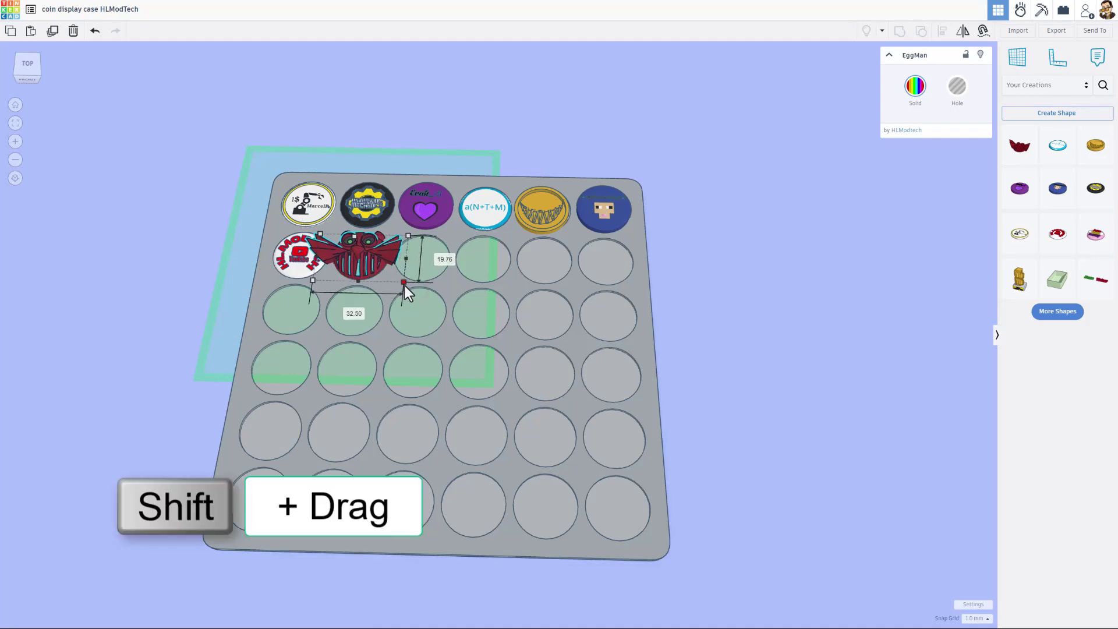
Step: Select the a(N+T+M) coin and orbit to a more top-down view of the coin plate
scroll(410, 271, up, 2)
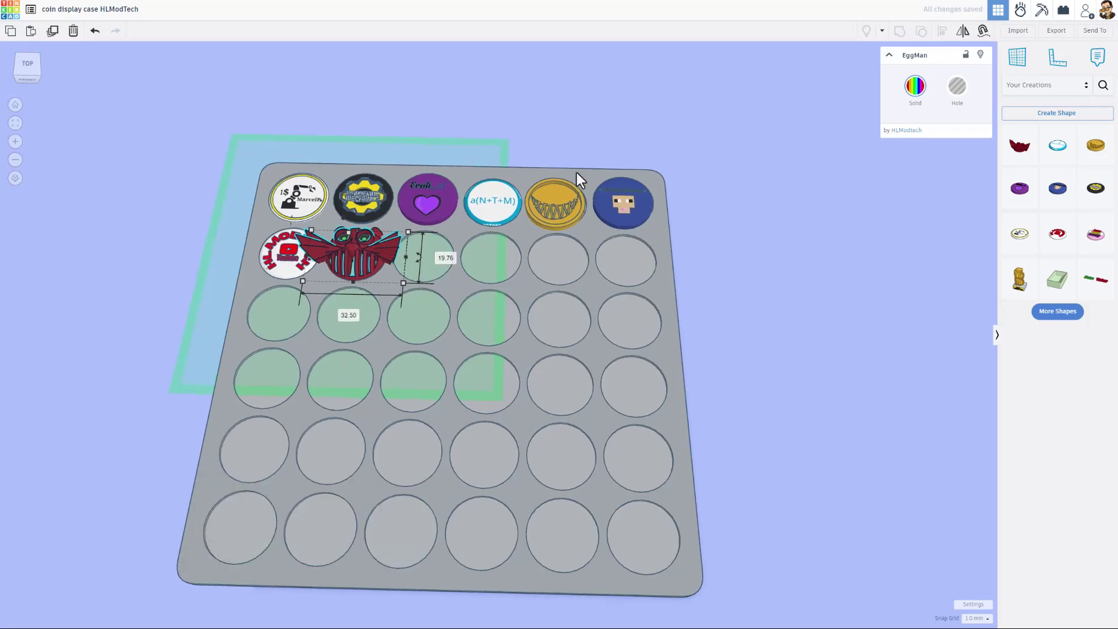
click(495, 201)
scroll(497, 216, up, 5)
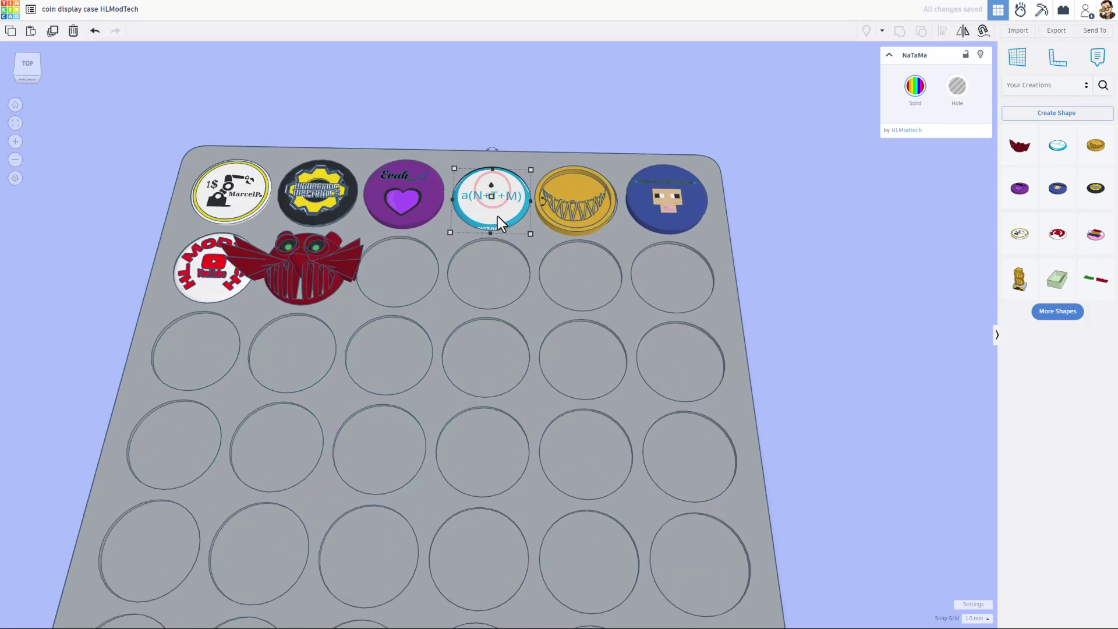
right_drag(456, 226, 494, 198)
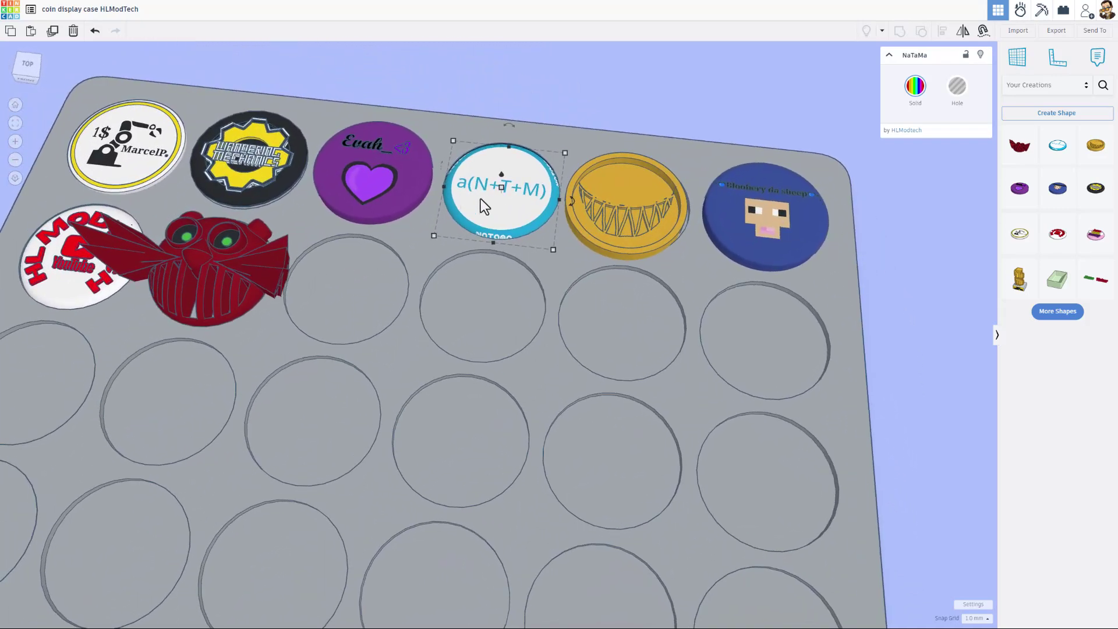
right_drag(493, 240, 511, 223)
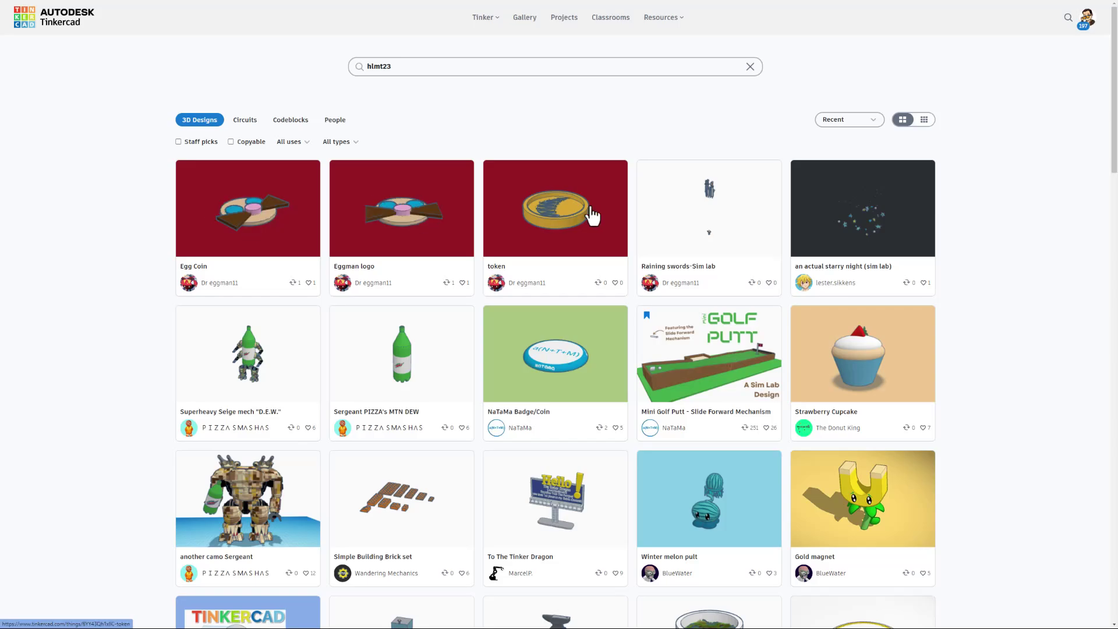
Step: Preview and close the token design, then open coin display case HLModTech from the hlmt23 results
click(548, 205)
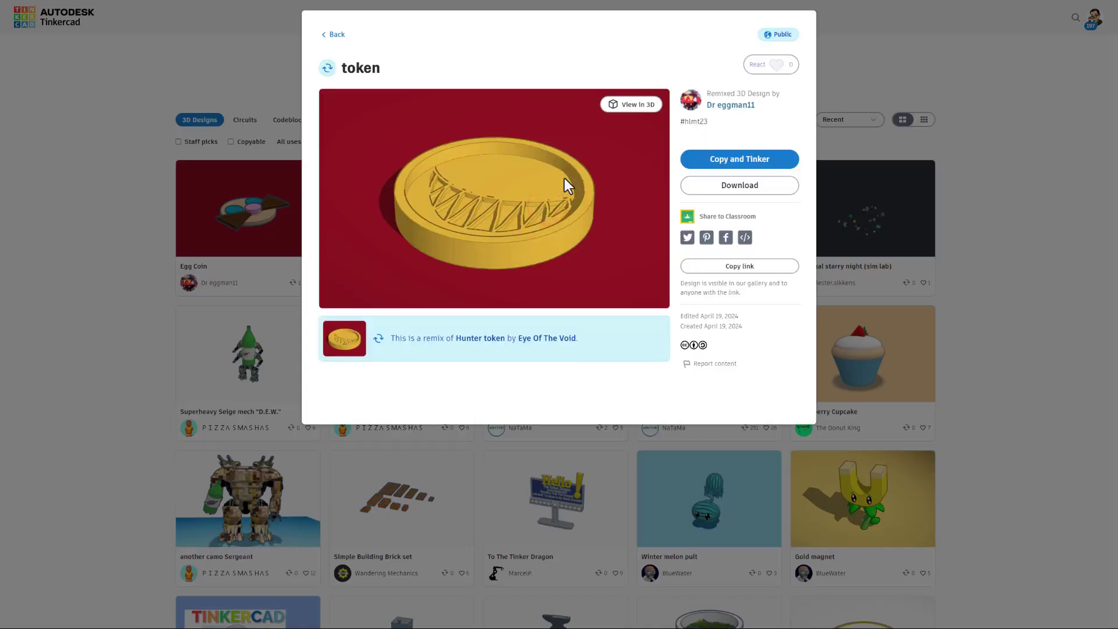
click(854, 80)
scroll(579, 309, down, 2)
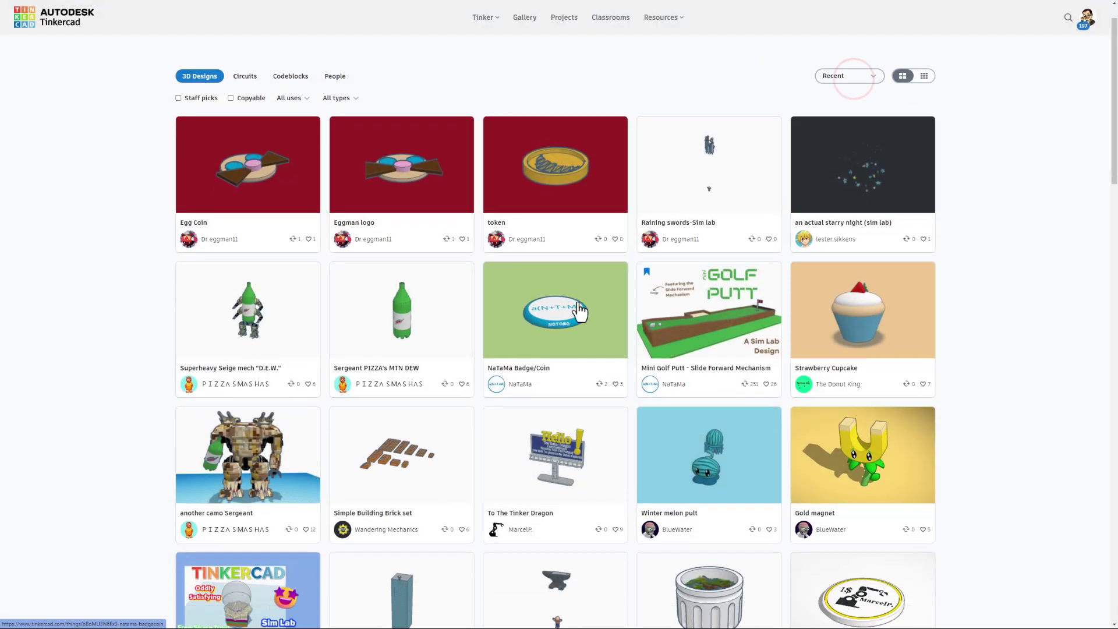
scroll(581, 281, down, 2)
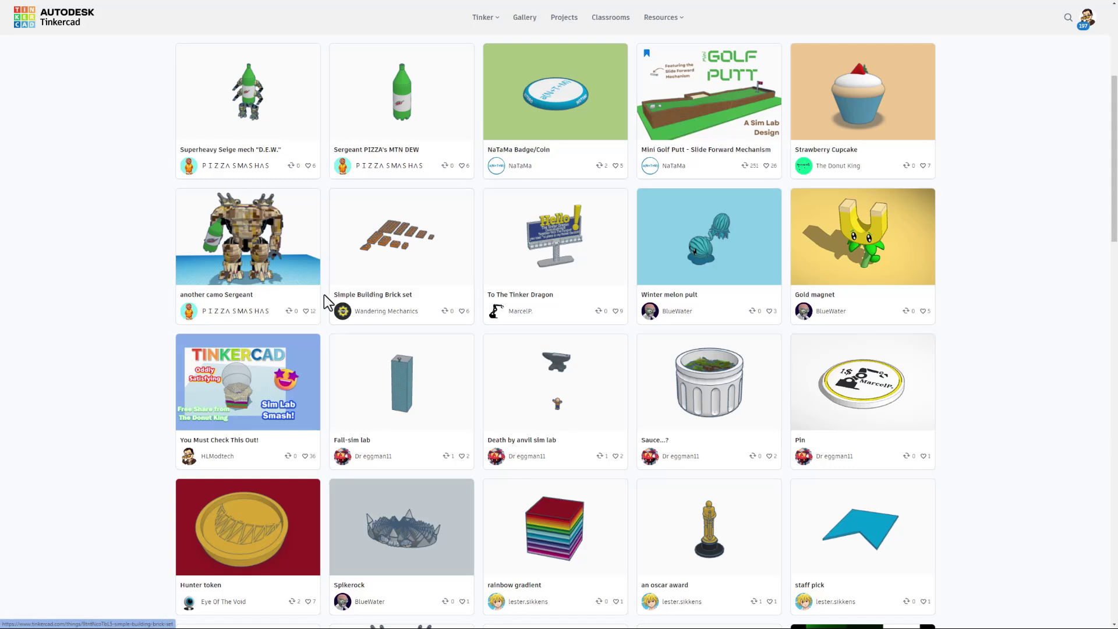
scroll(448, 350, down, 7)
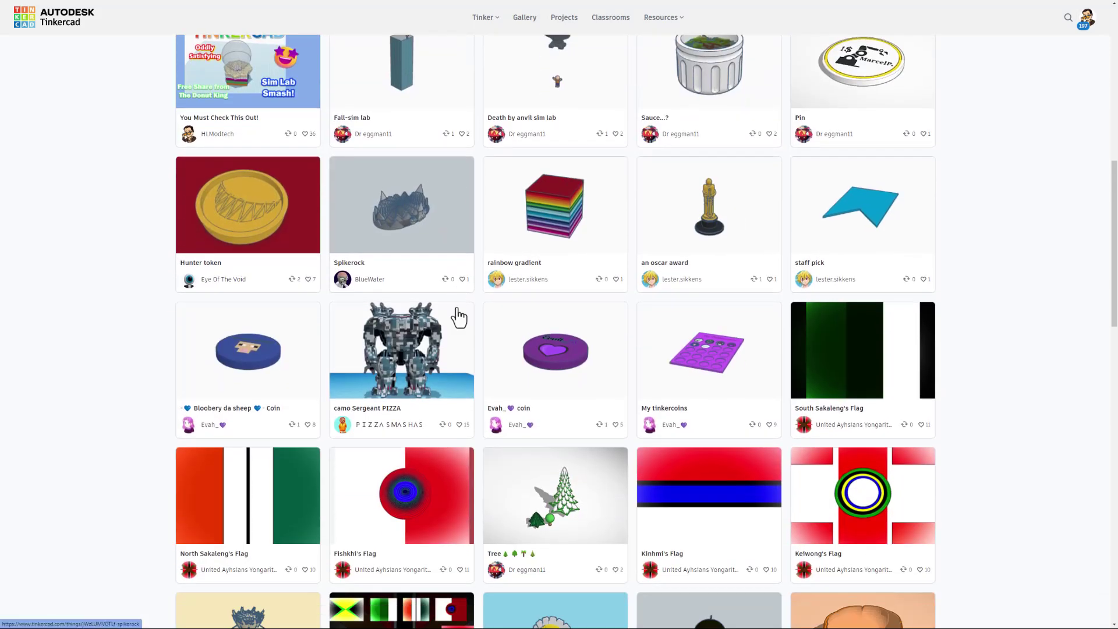
scroll(460, 314, down, 8)
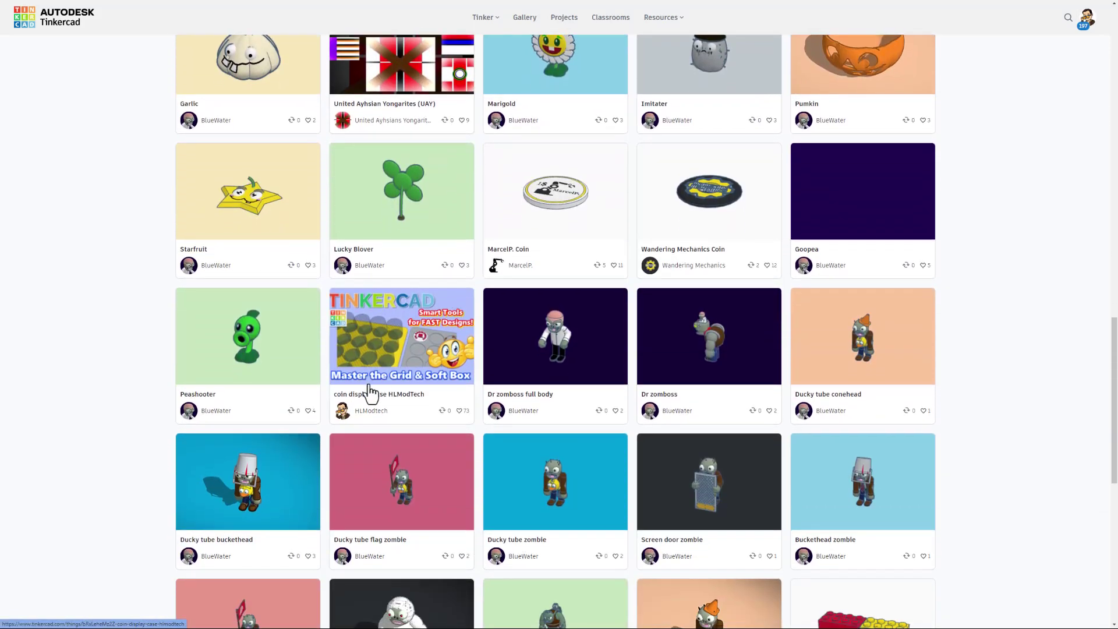
click(414, 342)
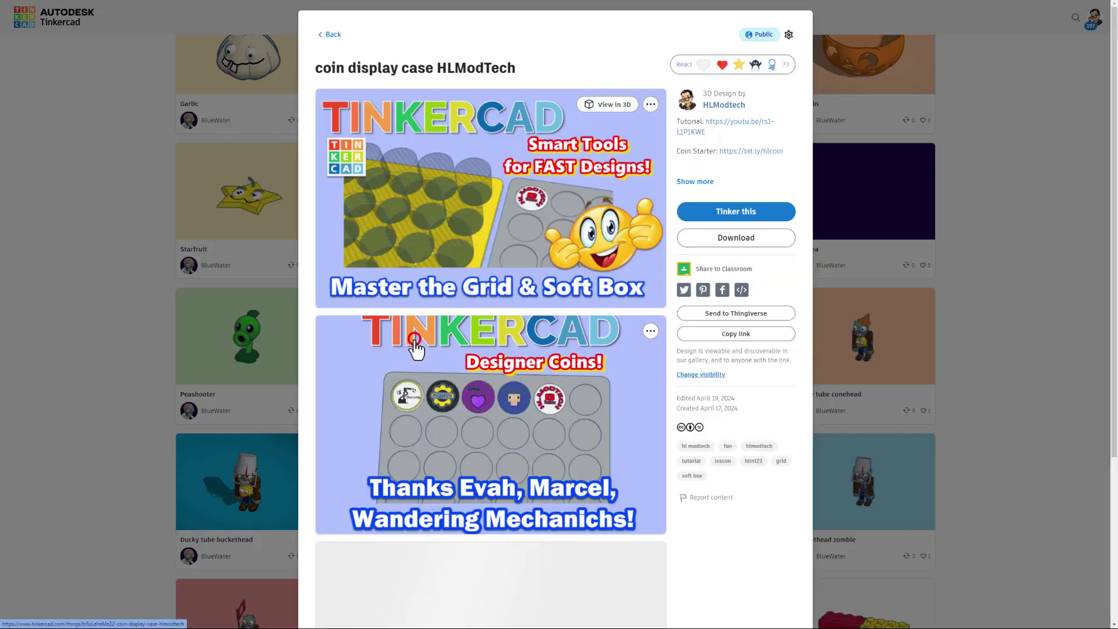
Step: Check the display case design's reaction choices and scroll down its details page
click(567, 65)
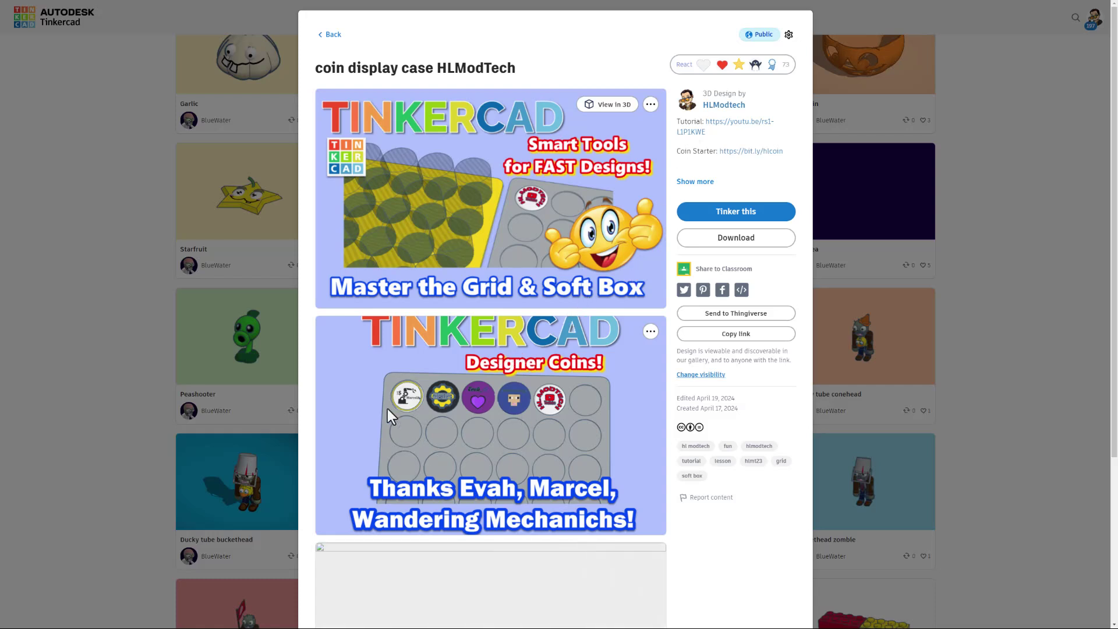
scroll(468, 412, down, 3)
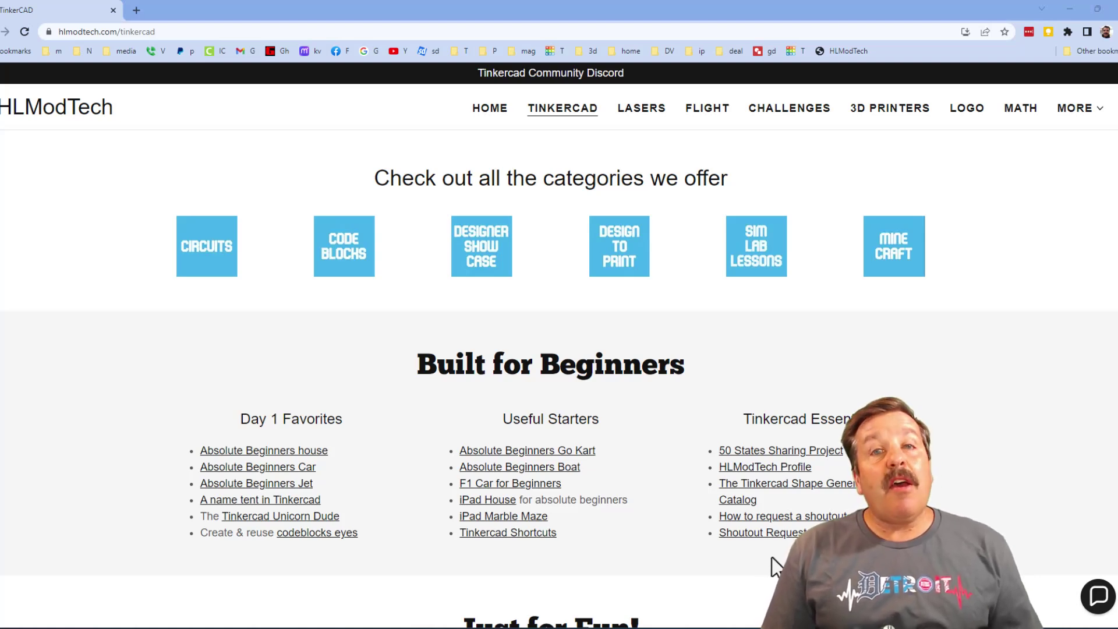
click(1097, 595)
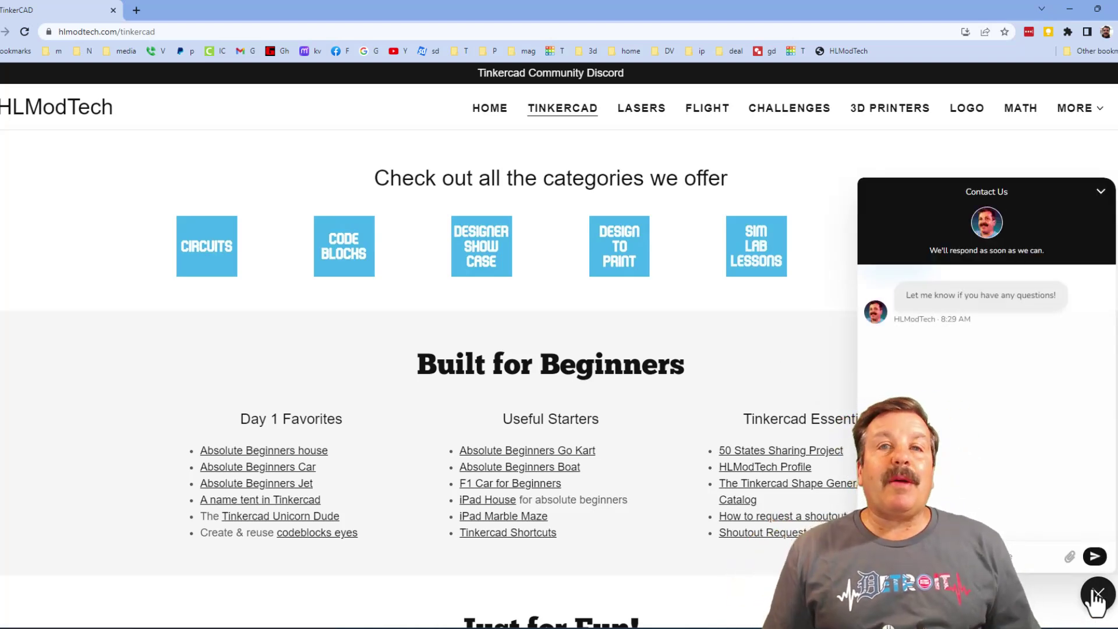
click(1097, 597)
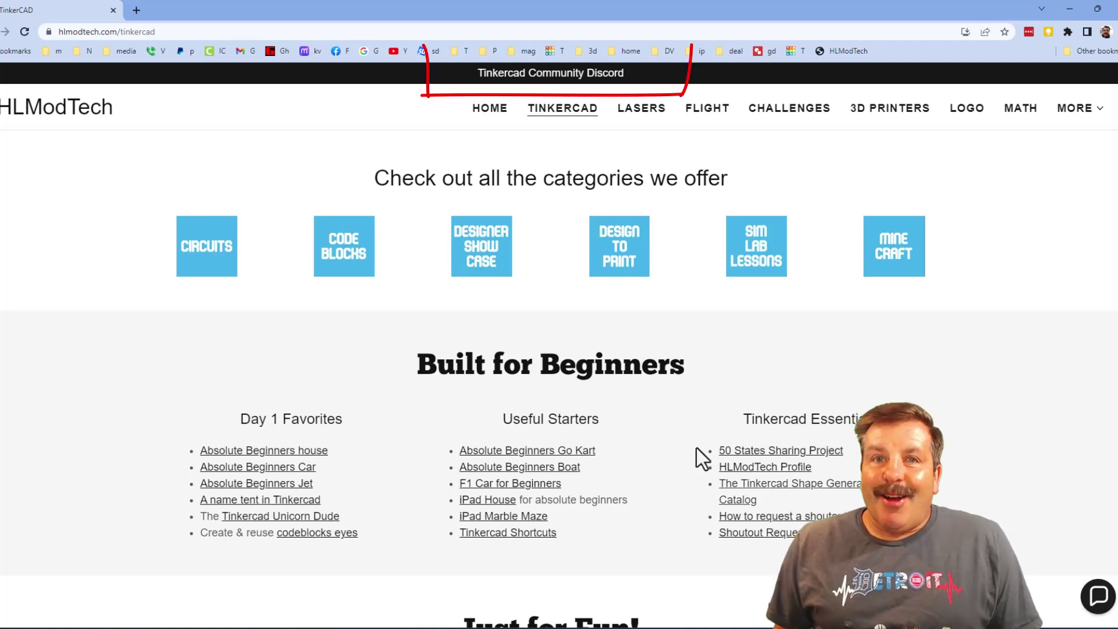
Step: Open the Tinkercad Community Discord invite from its banner
click(555, 69)
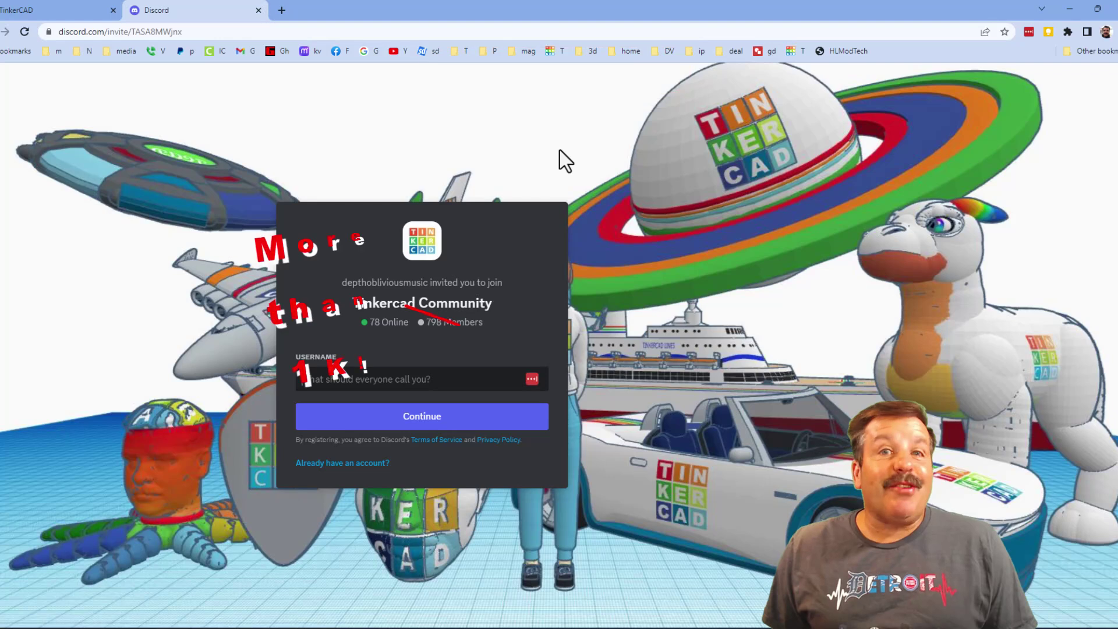